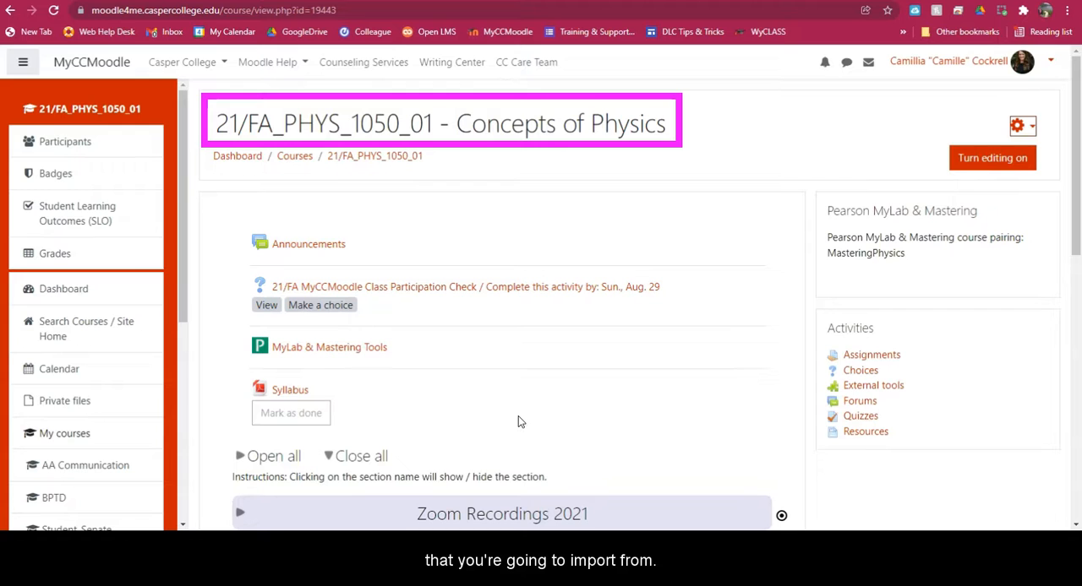
- Turn on editing in the 21/FA_PHYS_1050_01 course and start adding a new Assignment to its general section
click(1022, 159)
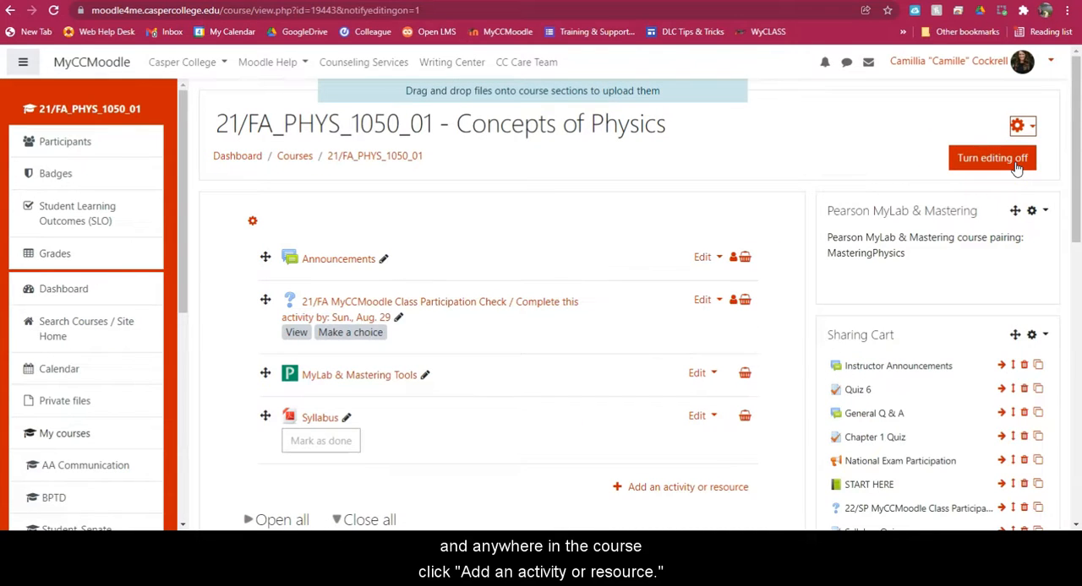
click(667, 489)
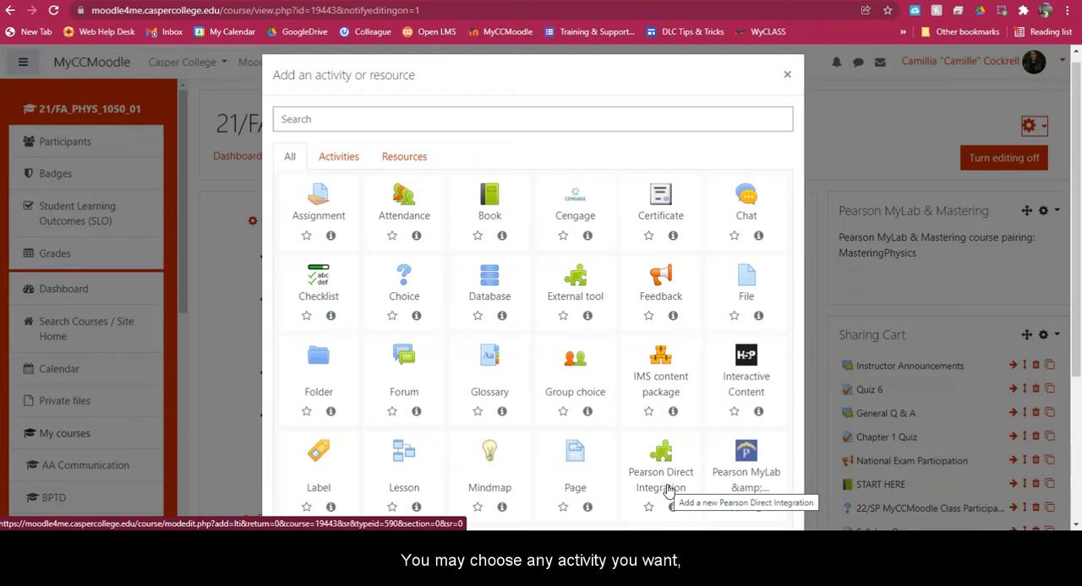
click(338, 208)
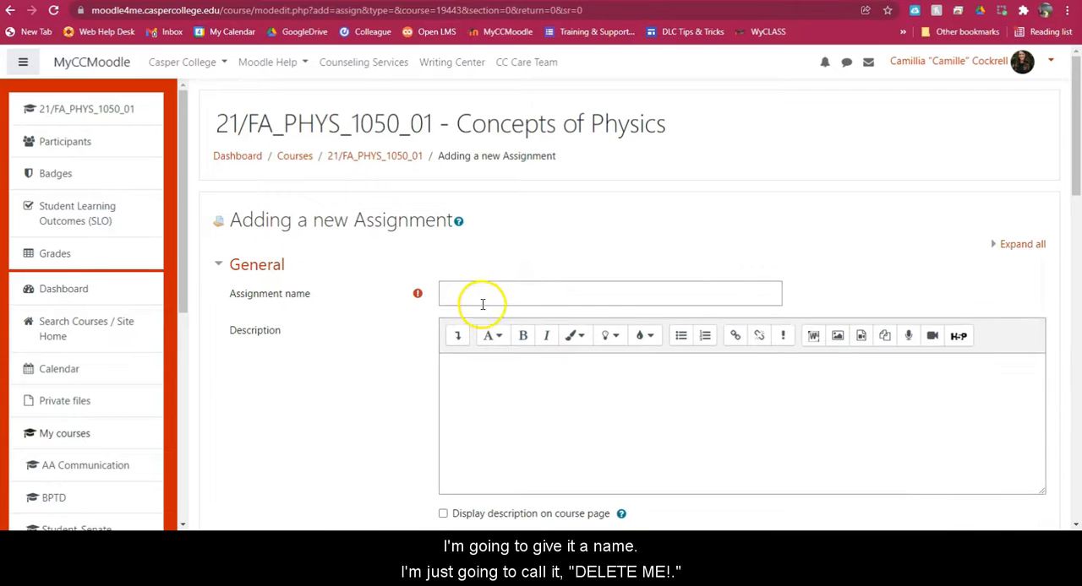
- Name the new assignment "DELETE ME!", leave its other settings at their defaults, and save it back to the course
click(480, 298)
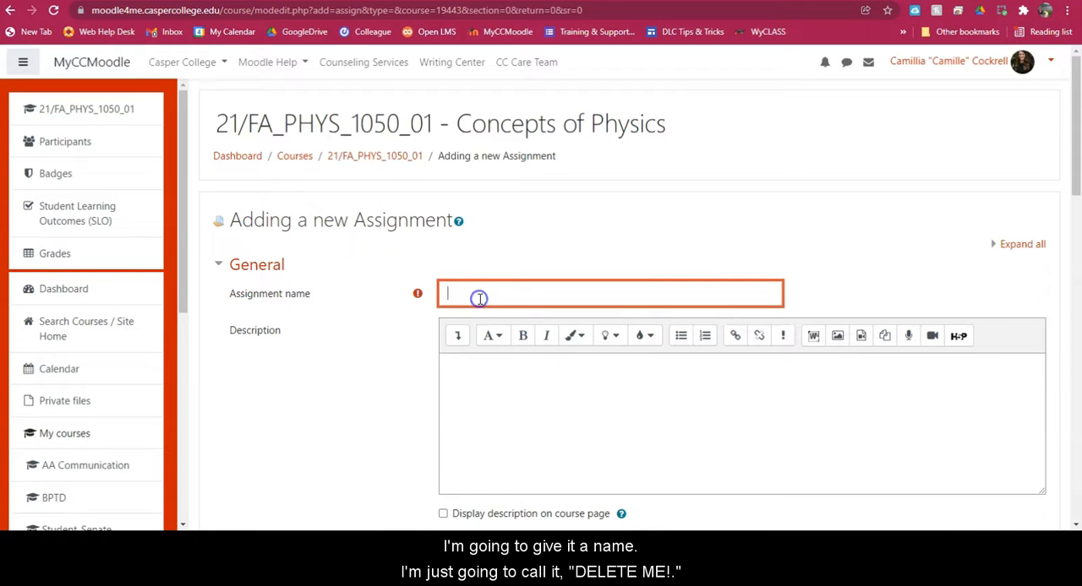
text(DELETE ME!)
click(482, 398)
scroll(483, 401, down, 3)
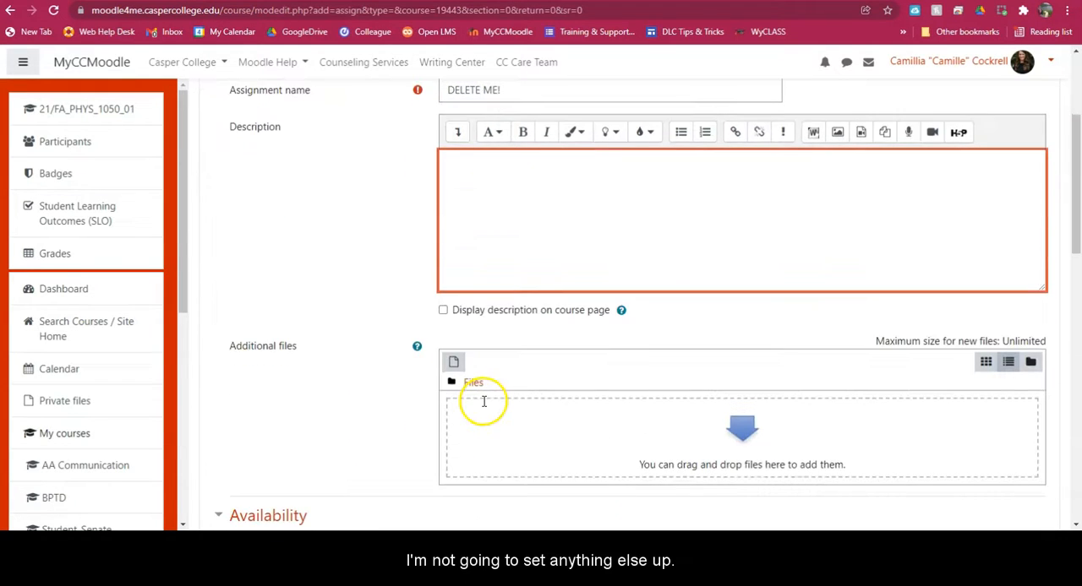
scroll(484, 402, down, 12)
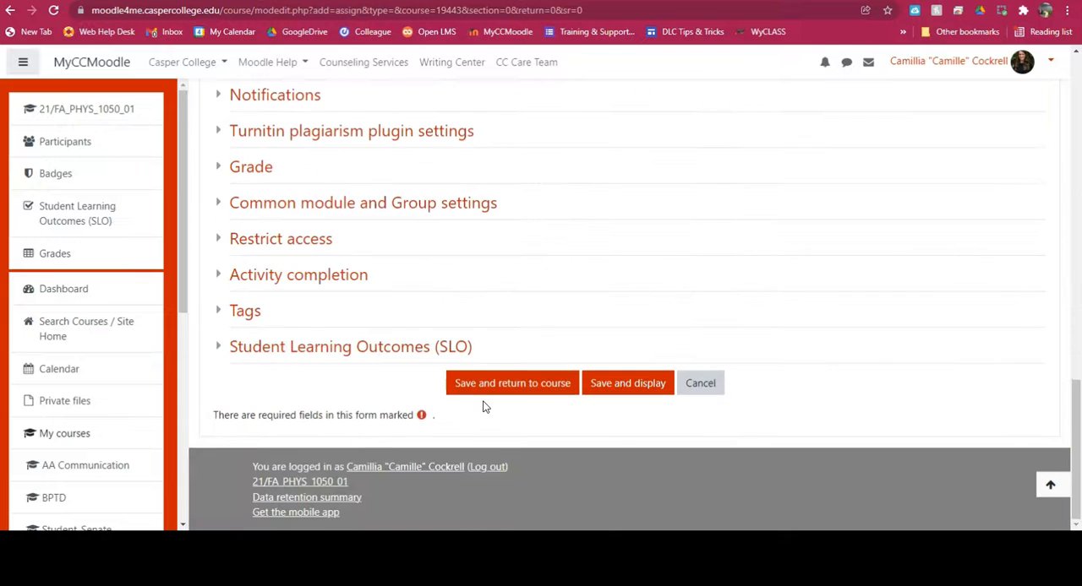
click(483, 386)
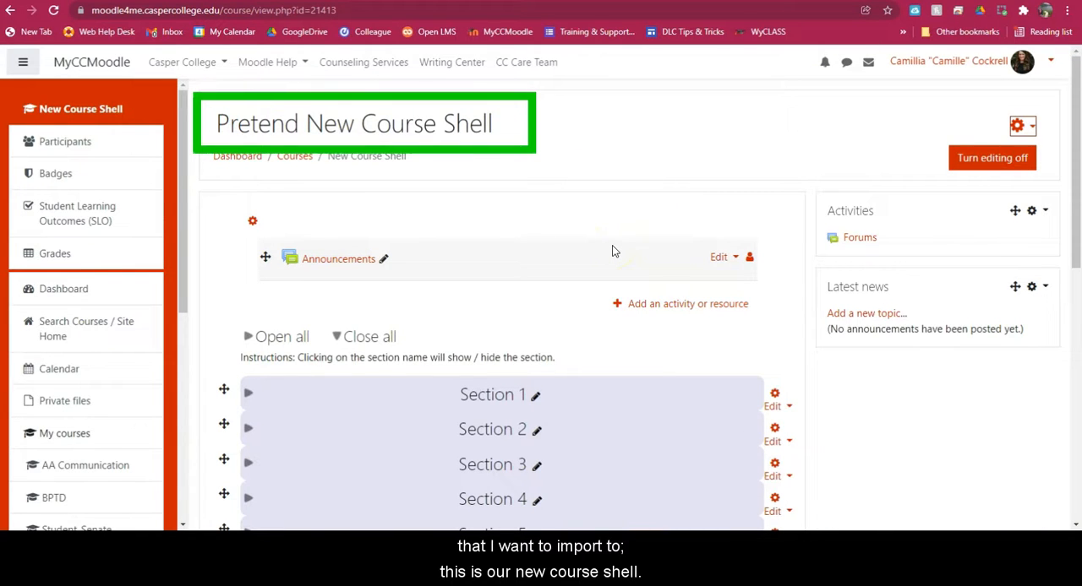
- Start an import into Pretend New Course Shell, choosing 21/FA_PHYS_1050_01 - Concepts of Physics as the source course
click(1031, 129)
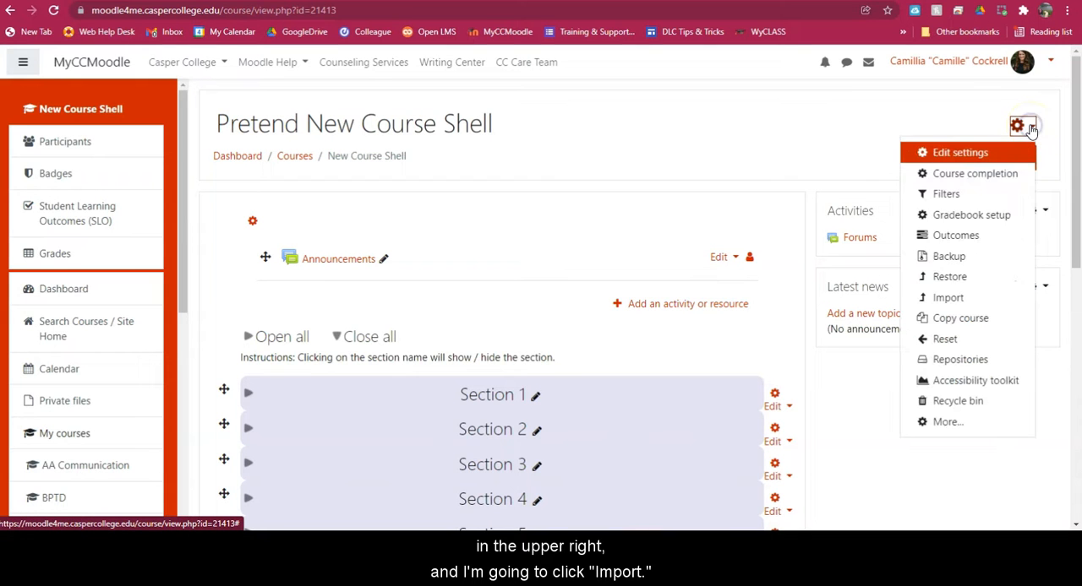
click(968, 300)
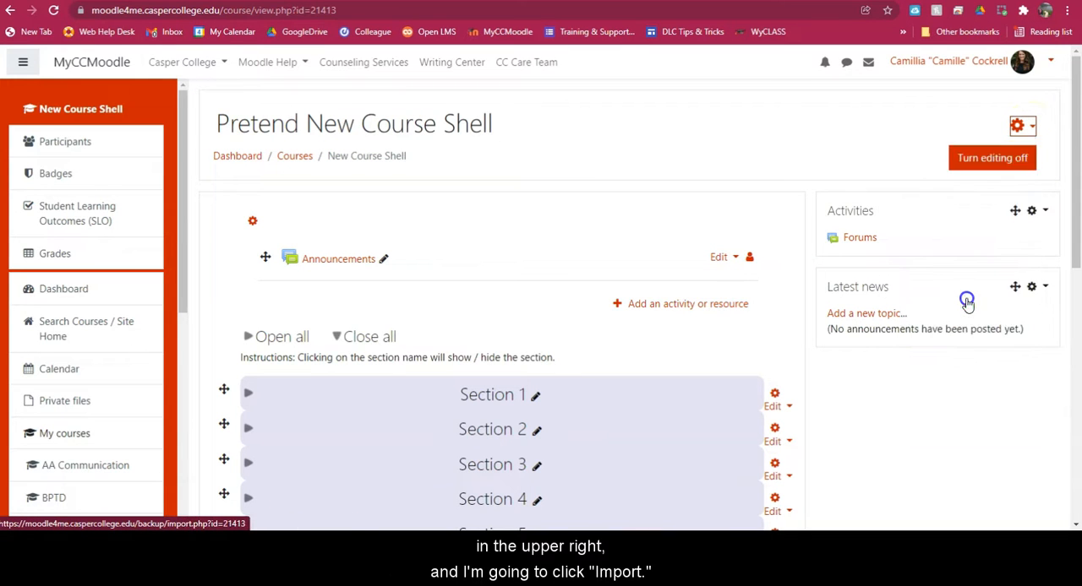
scroll(761, 270, down, 5)
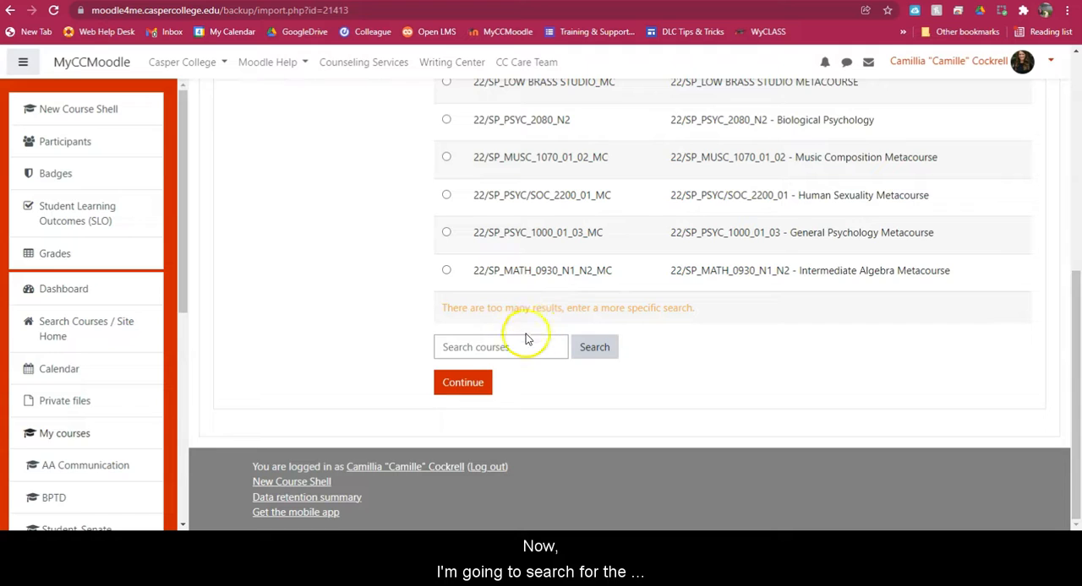
click(507, 347)
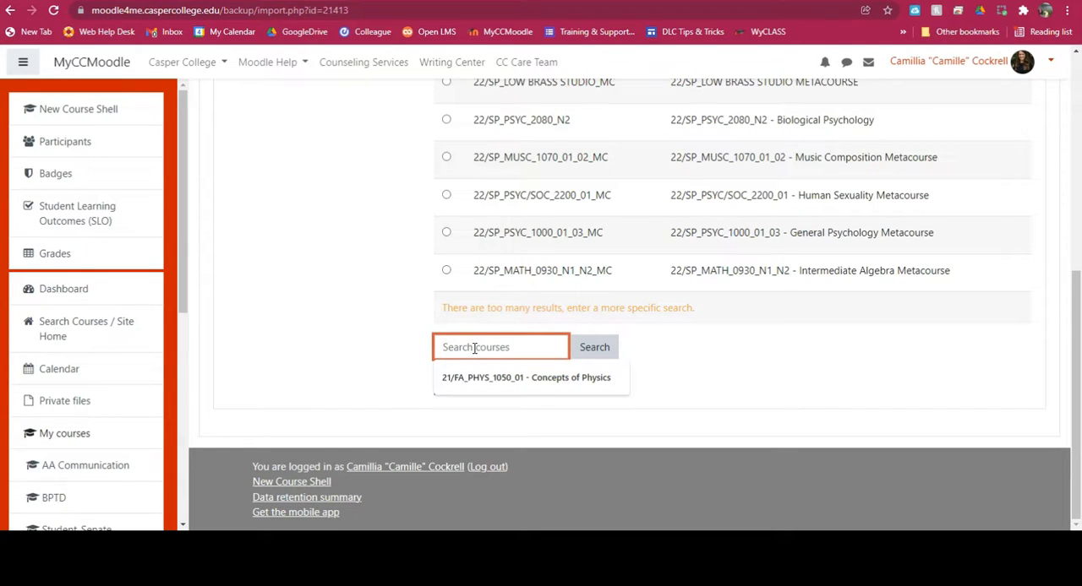
click(480, 378)
click(572, 347)
click(446, 351)
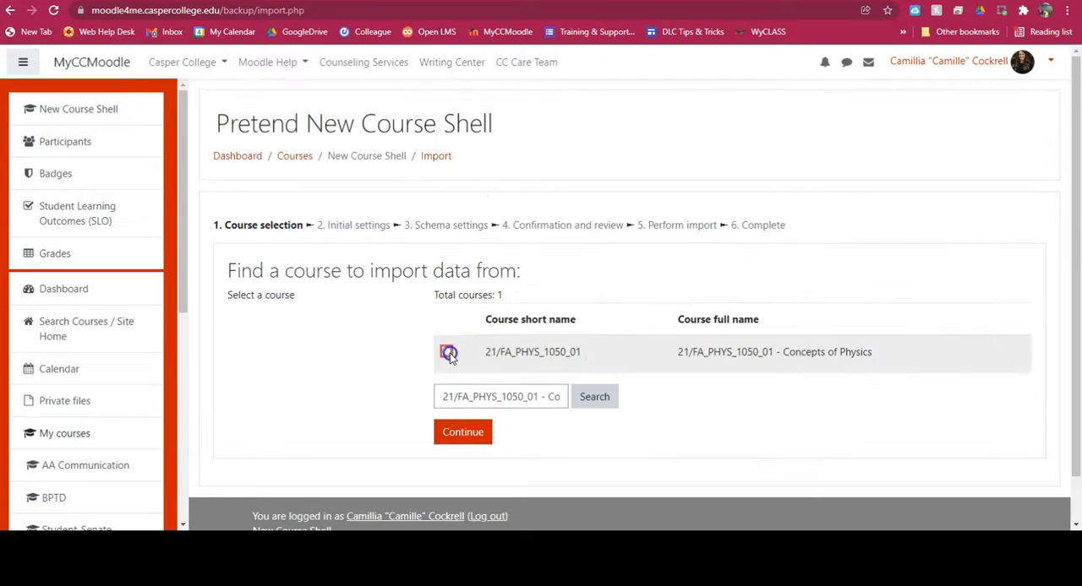
click(464, 436)
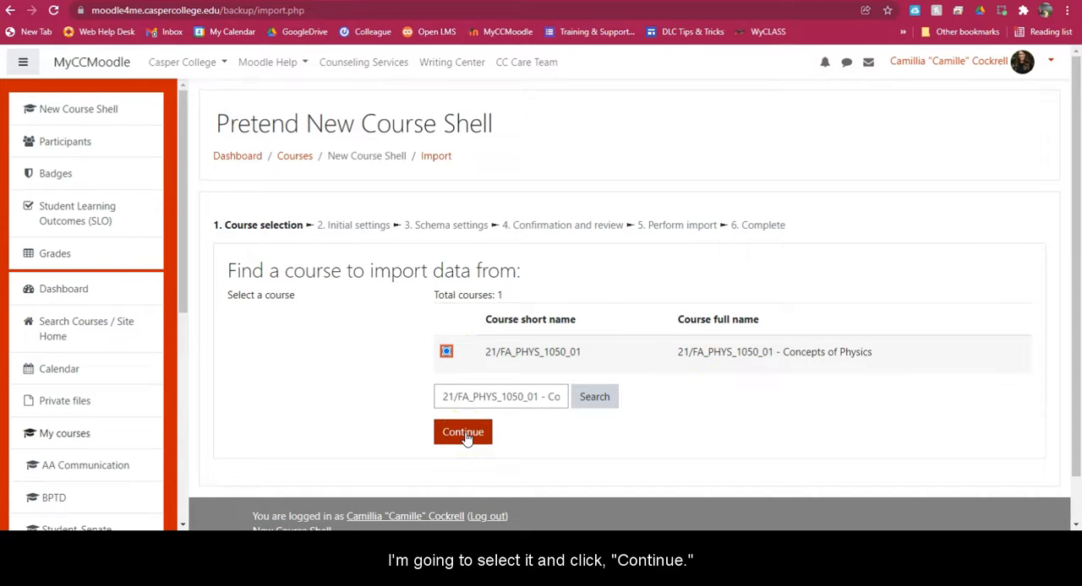
click(464, 435)
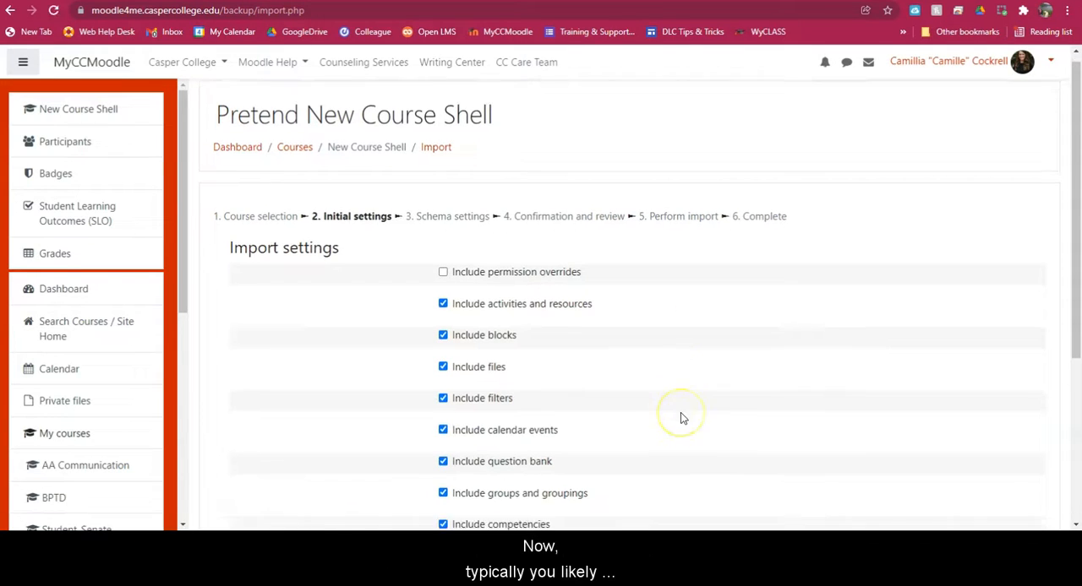
- Keep the default import settings and exclude only the DELETE ME! assignment from the content to import
scroll(681, 414, down, 3)
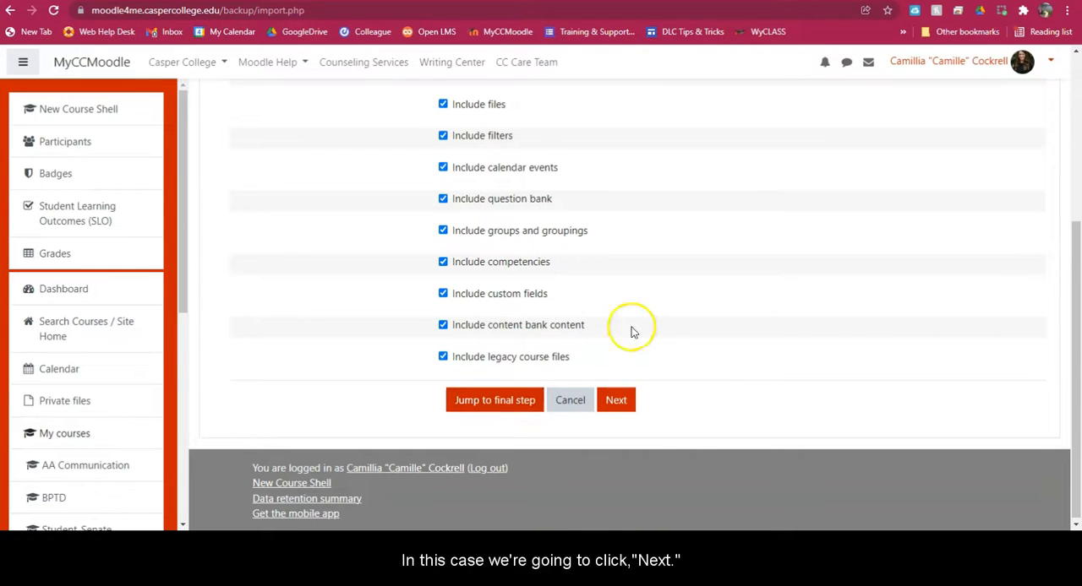
click(628, 399)
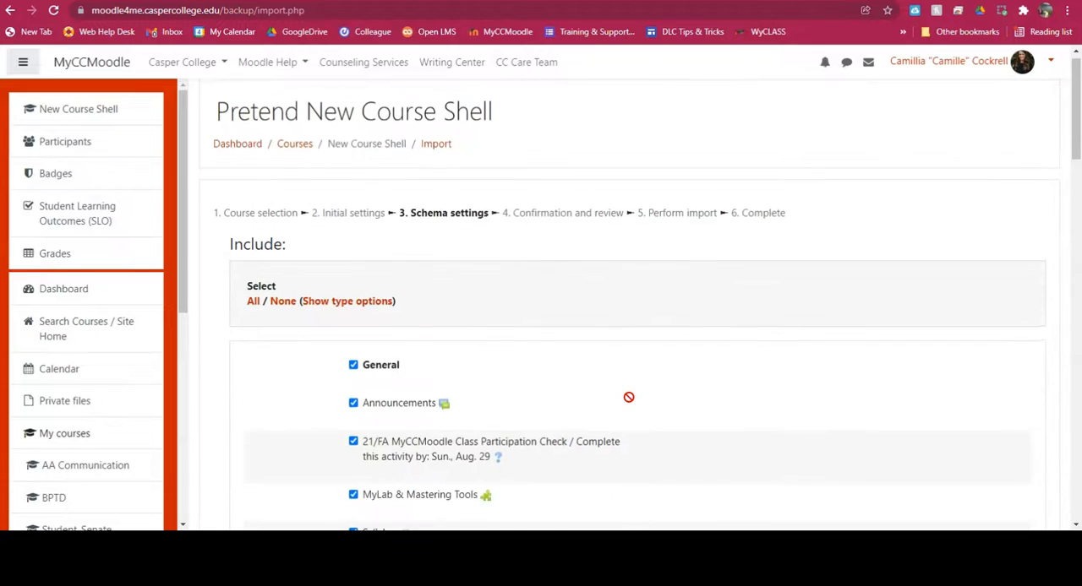
scroll(629, 398, down, 2)
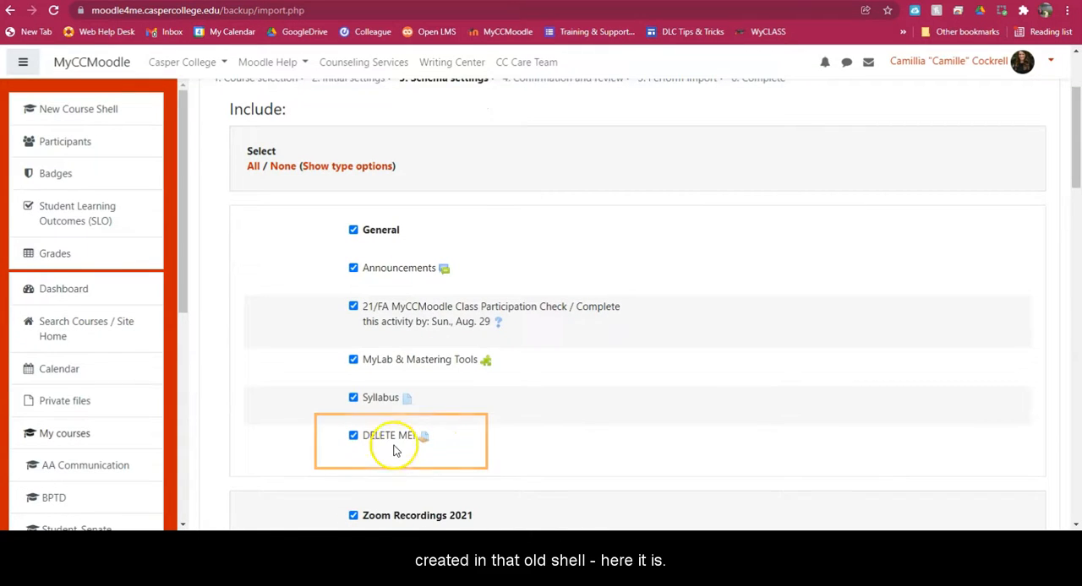
click(353, 437)
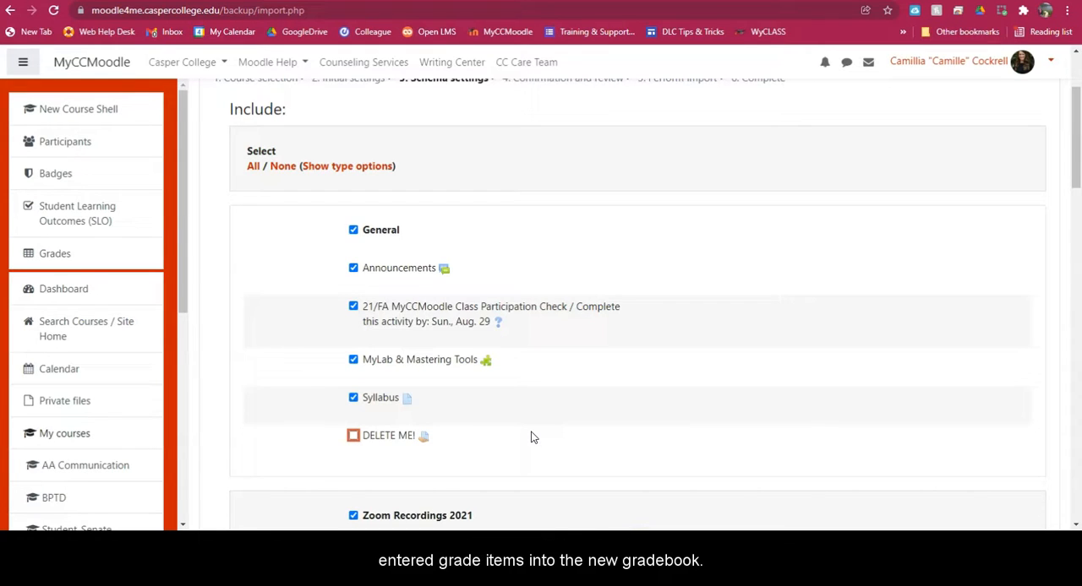
scroll(541, 434, down, 15)
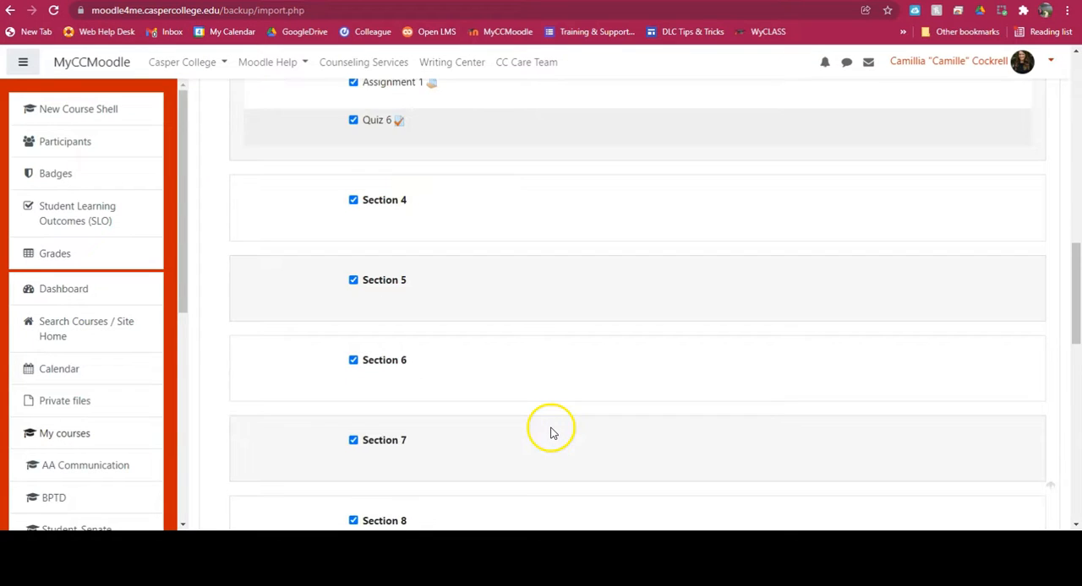
scroll(550, 433, down, 5)
click(571, 403)
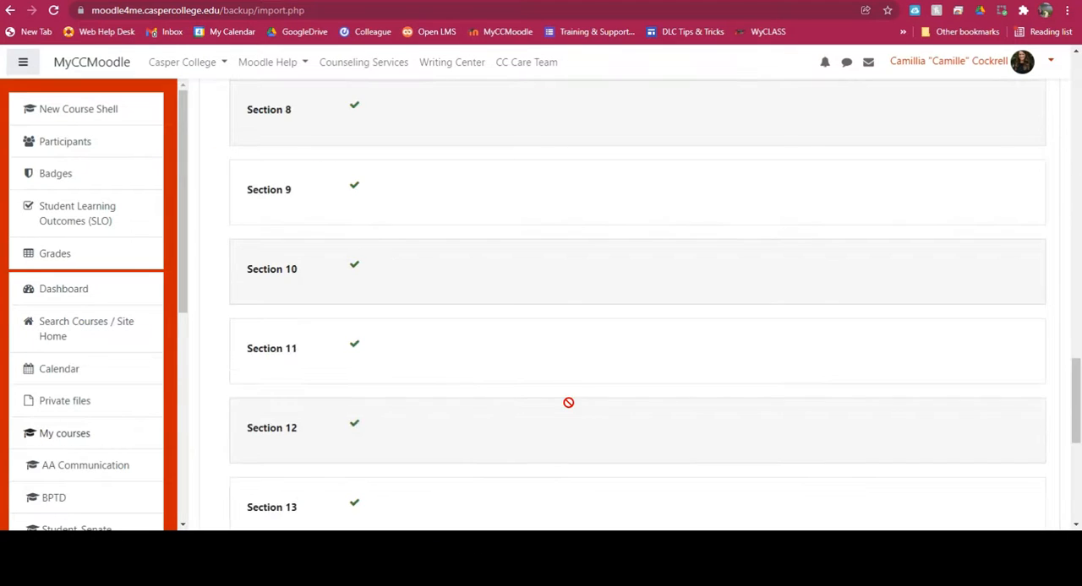
- Perform the import and continue to the new course shell once it completes
scroll(569, 404, down, 5)
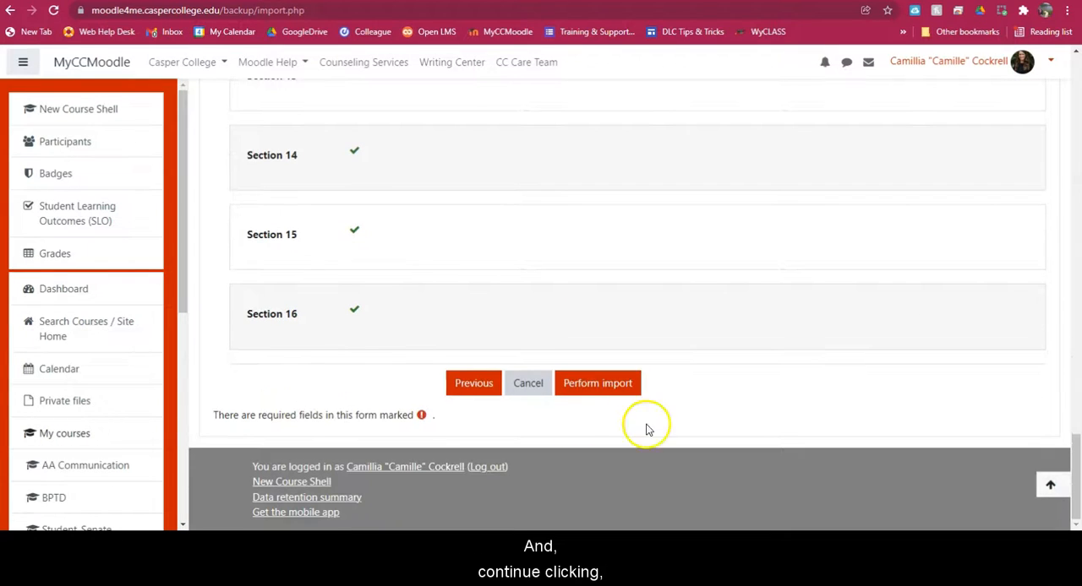
click(597, 384)
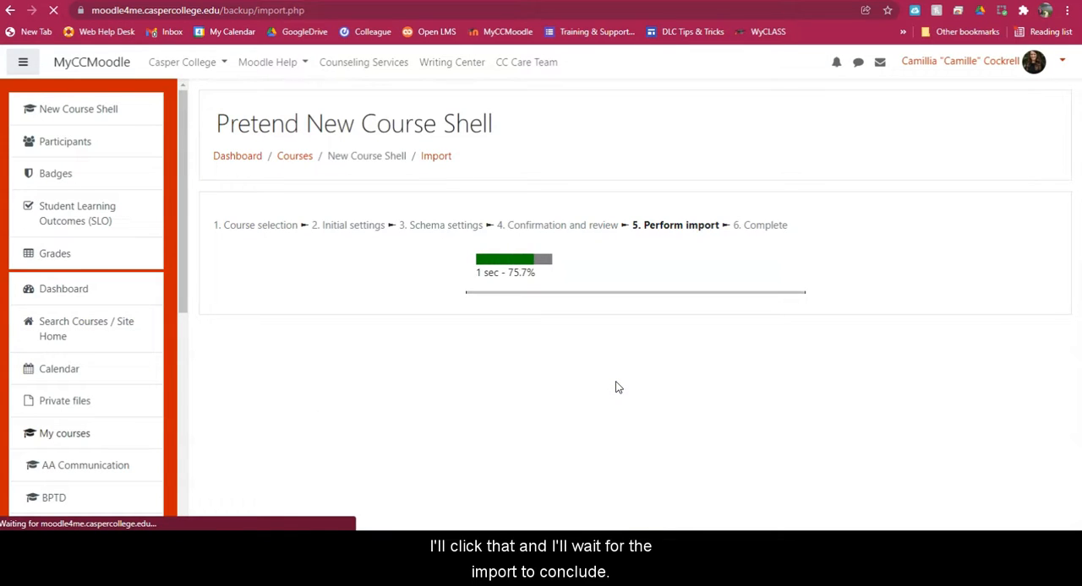
click(642, 304)
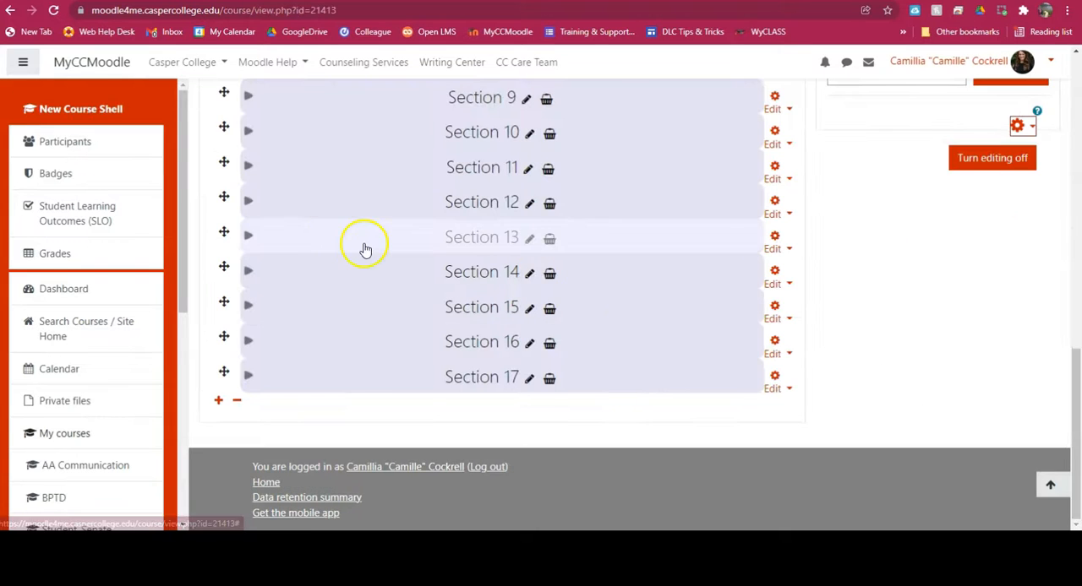
- Review the imported activities and sections on the Pretend New Course Shell page
scroll(778, 359, up, 15)
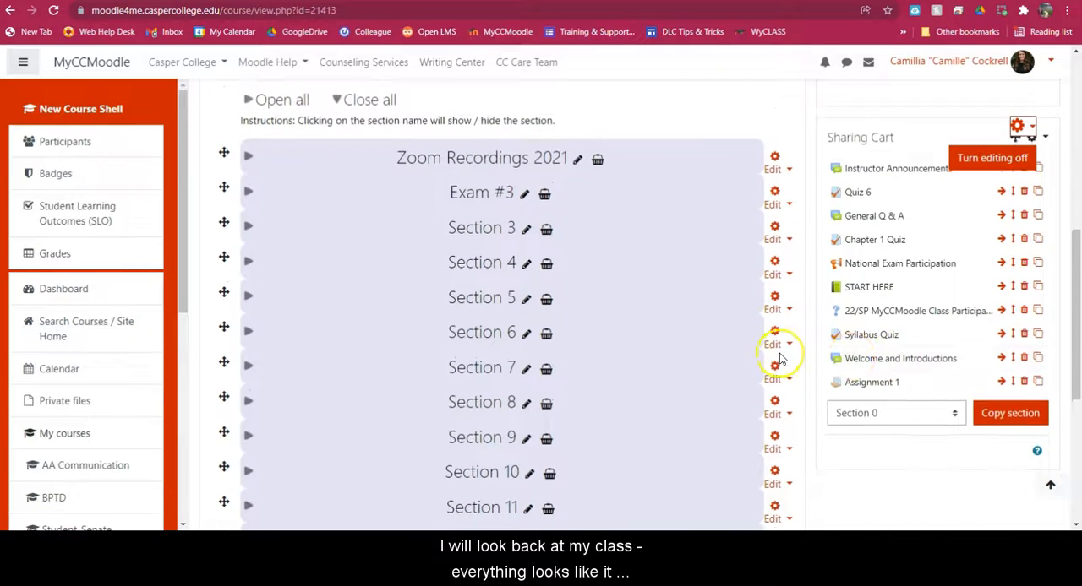
scroll(553, 247, down, 3)
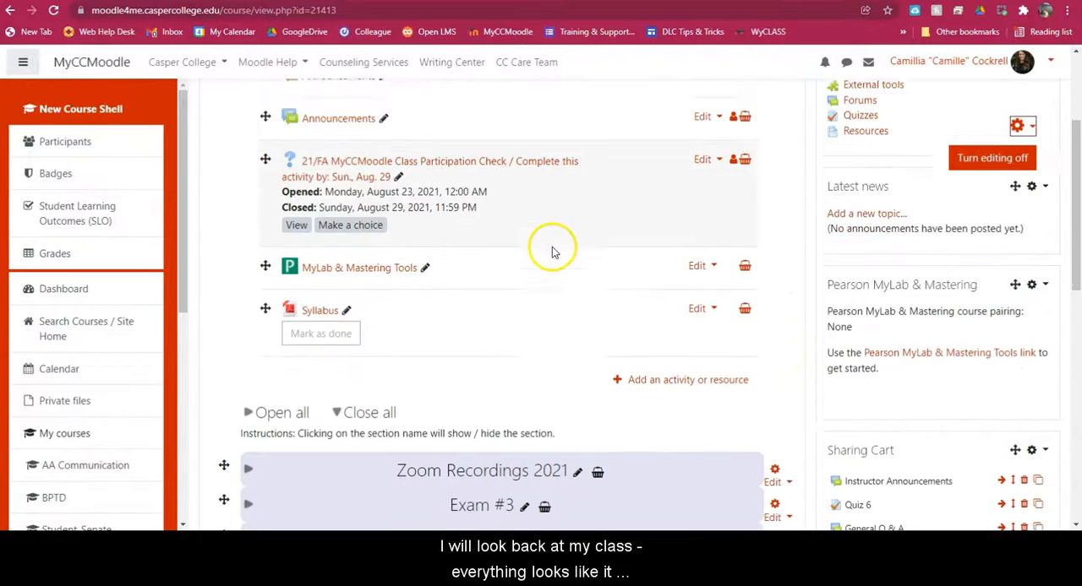
scroll(558, 279, up, 3)
- Open the gradebook setup of Pretend New Course Shell and examine its grade items
click(72, 254)
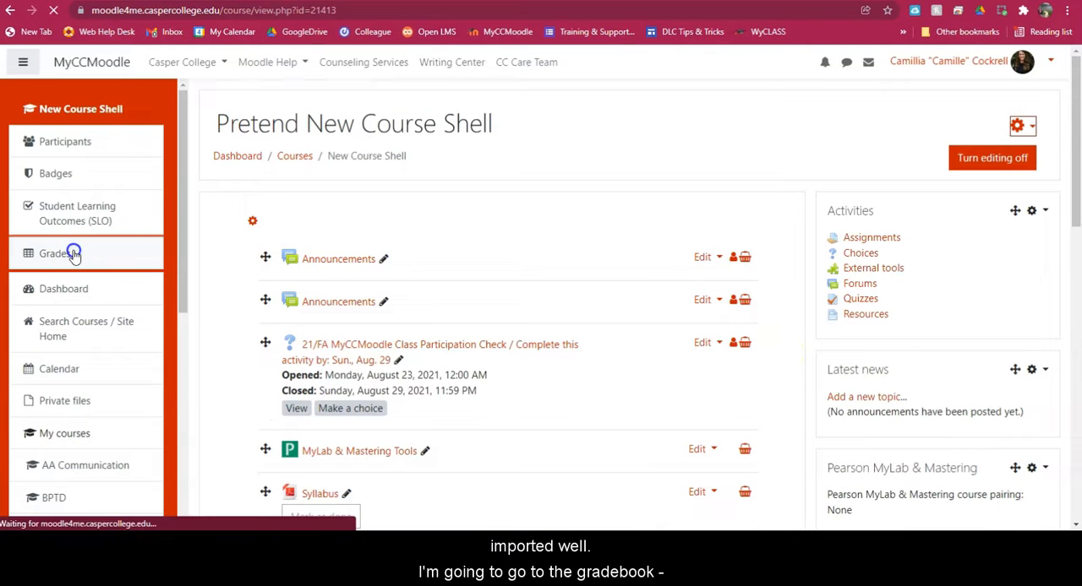
click(282, 251)
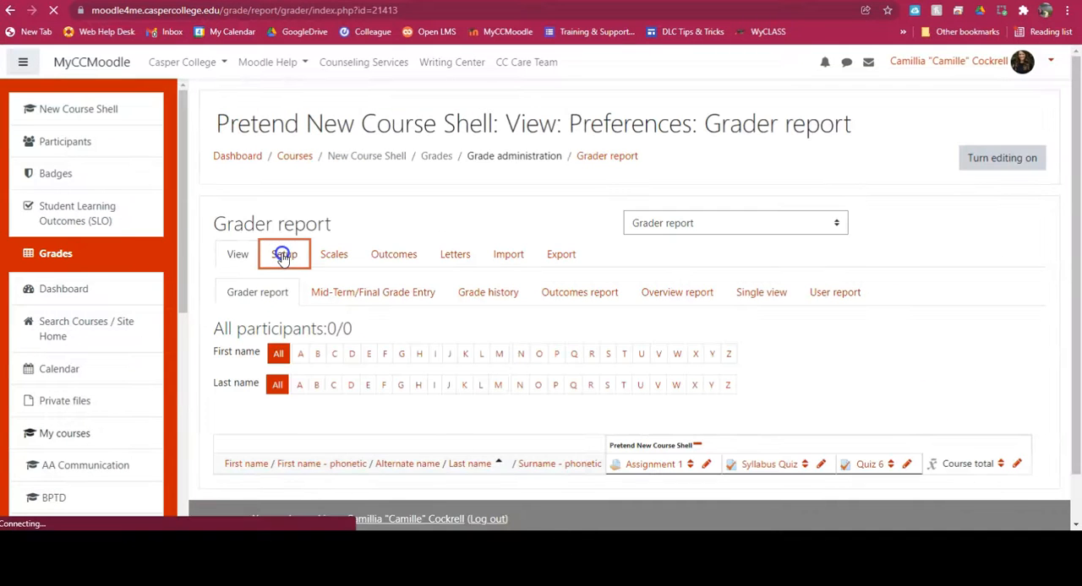
click(621, 307)
scroll(620, 306, down, 3)
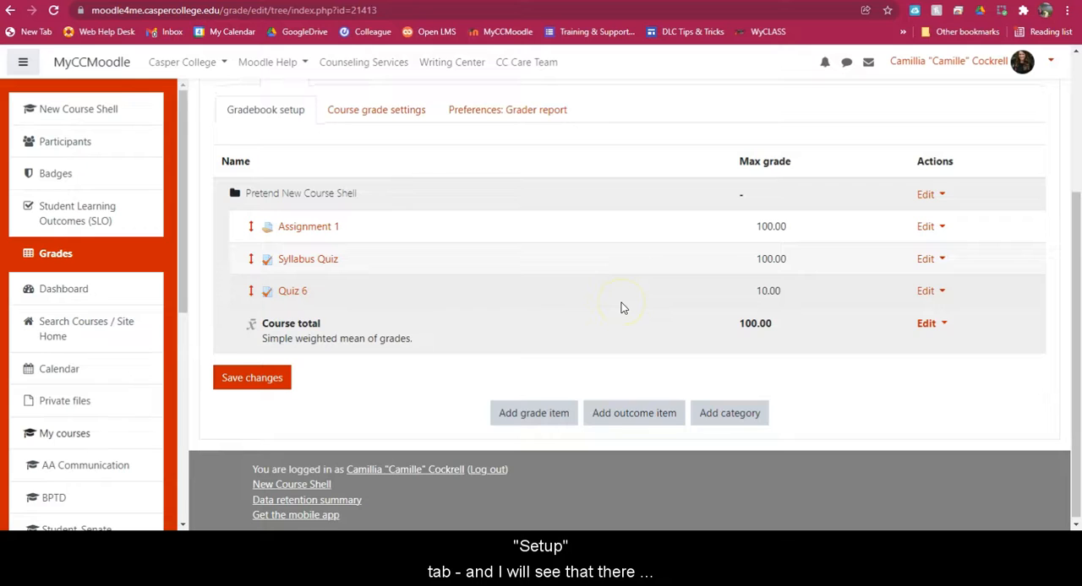